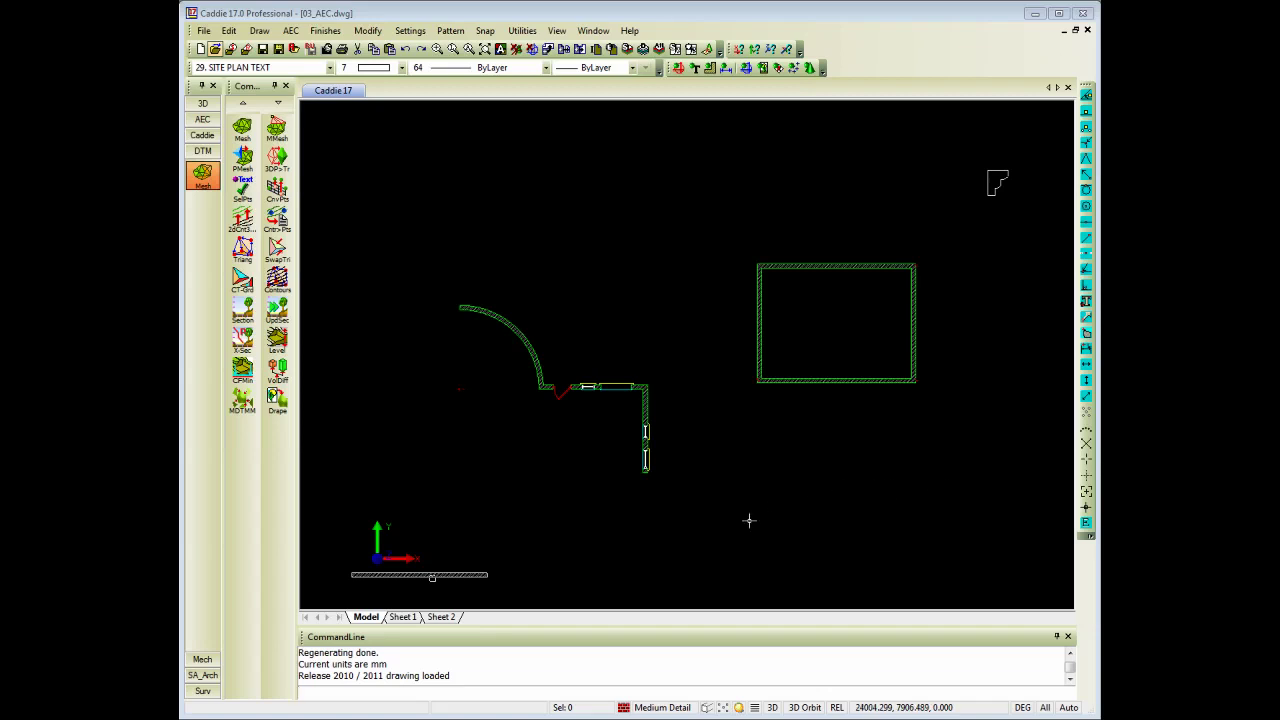
Step: Orbit the flat wall plan of 03_AEC.dwg into a tilted, shaded 3-D view
mouse_move(722, 530)
middle_mouse_down()
mouse_move(737, 303)
mouse_move(980, 471)
mouse_move(971, 360)
mouse_move(952, 323)
mouse_move(751, 371)
middle_mouse_up()
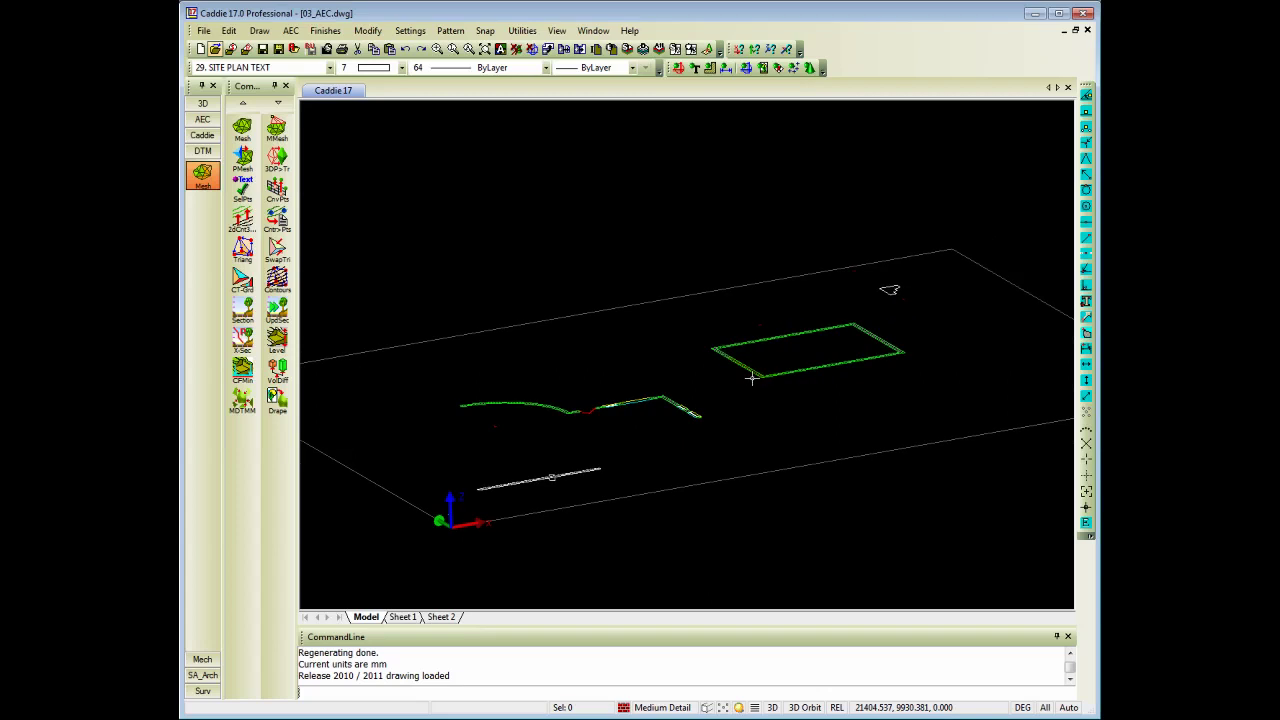
mouse_move(666, 429)
middle_mouse_down()
mouse_move(703, 457)
mouse_move(709, 486)
middle_mouse_up()
scroll(604, 367, "up", 1)
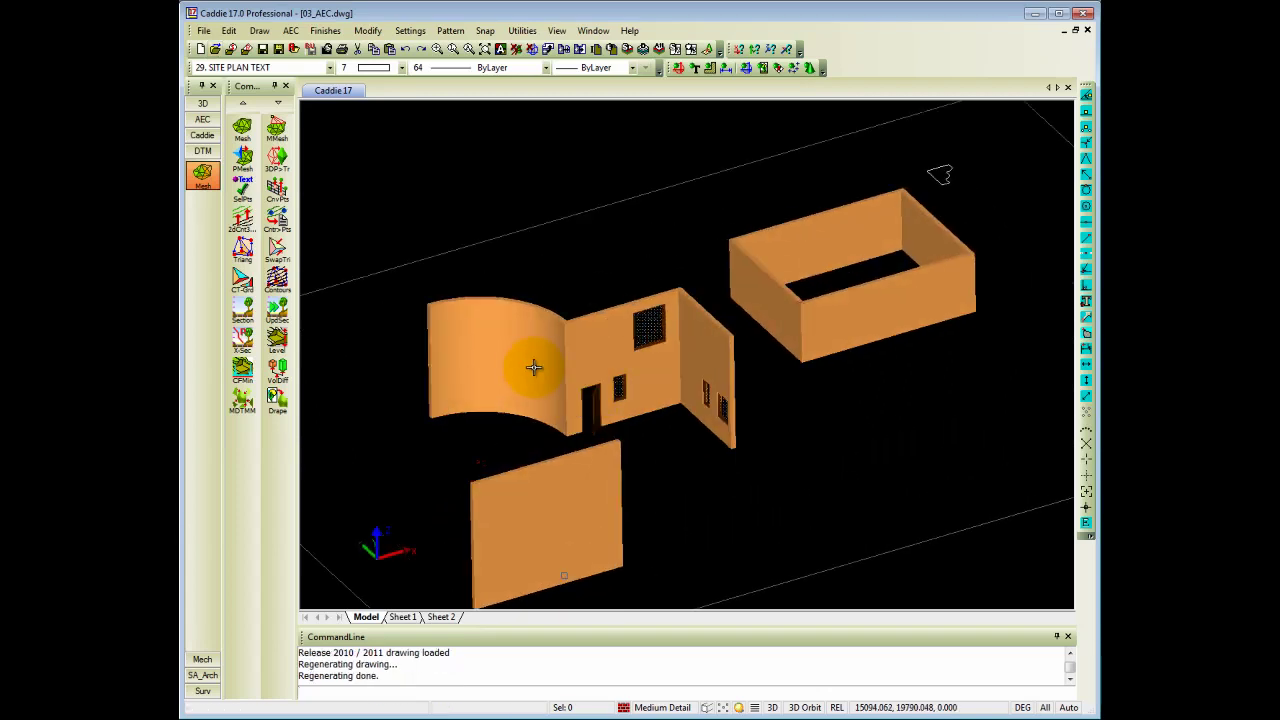
left_click(851, 312)
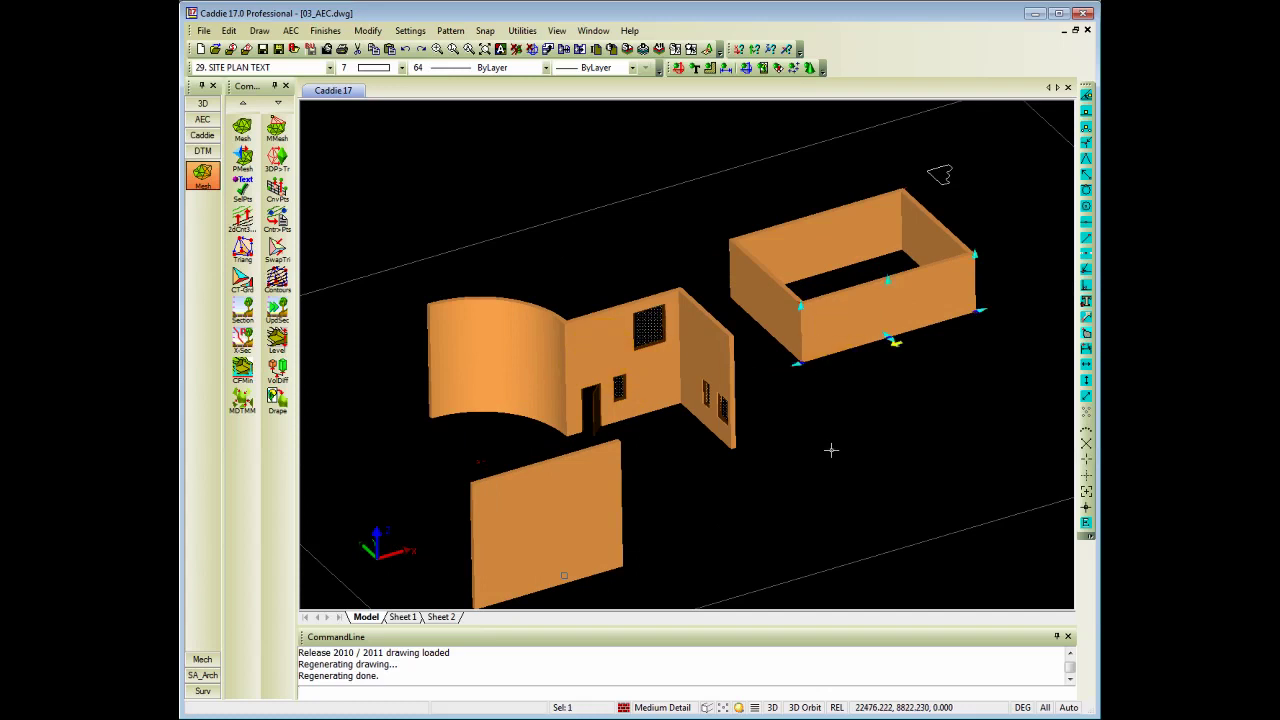
right_click(766, 298)
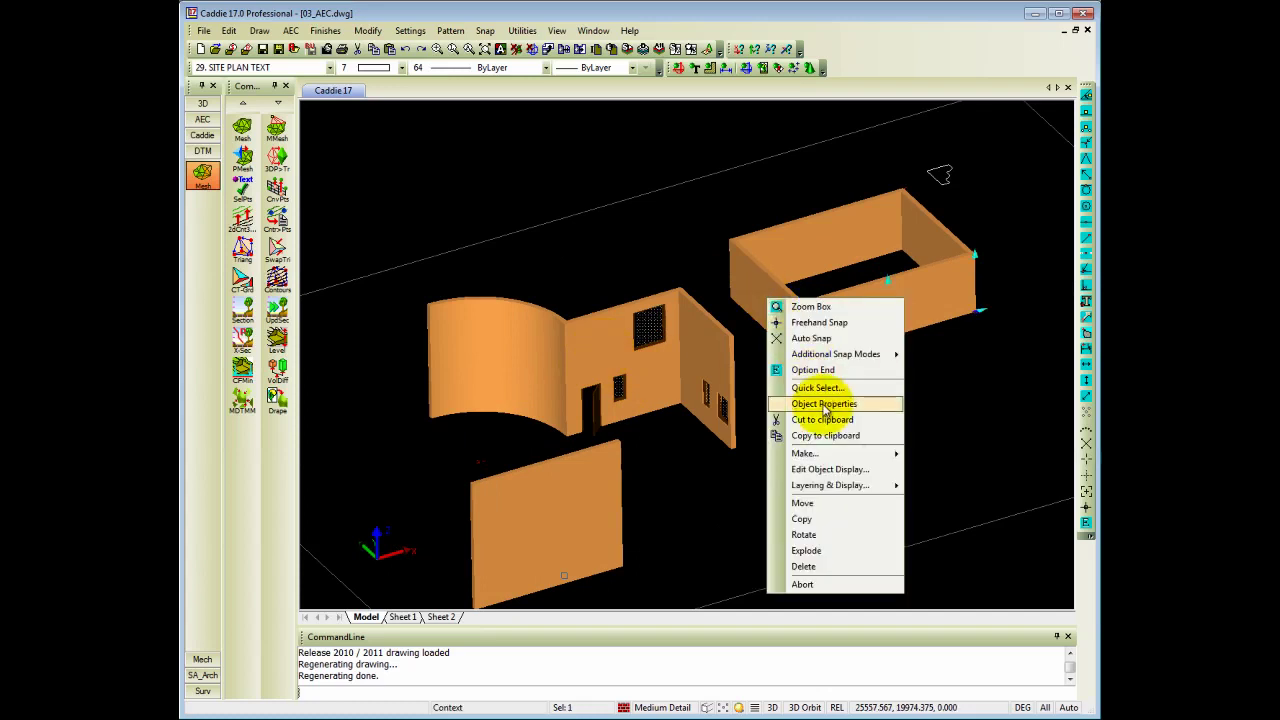
left_click(824, 404)
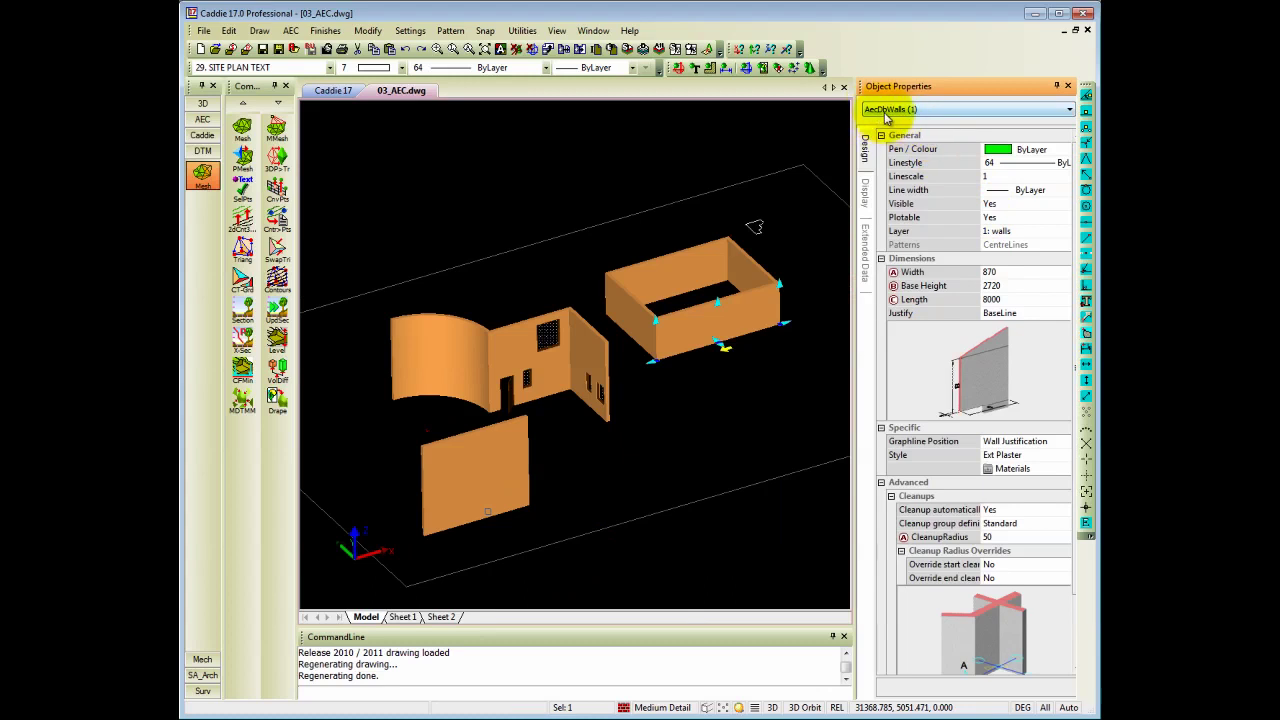
left_click(1068, 86)
key("Escape")
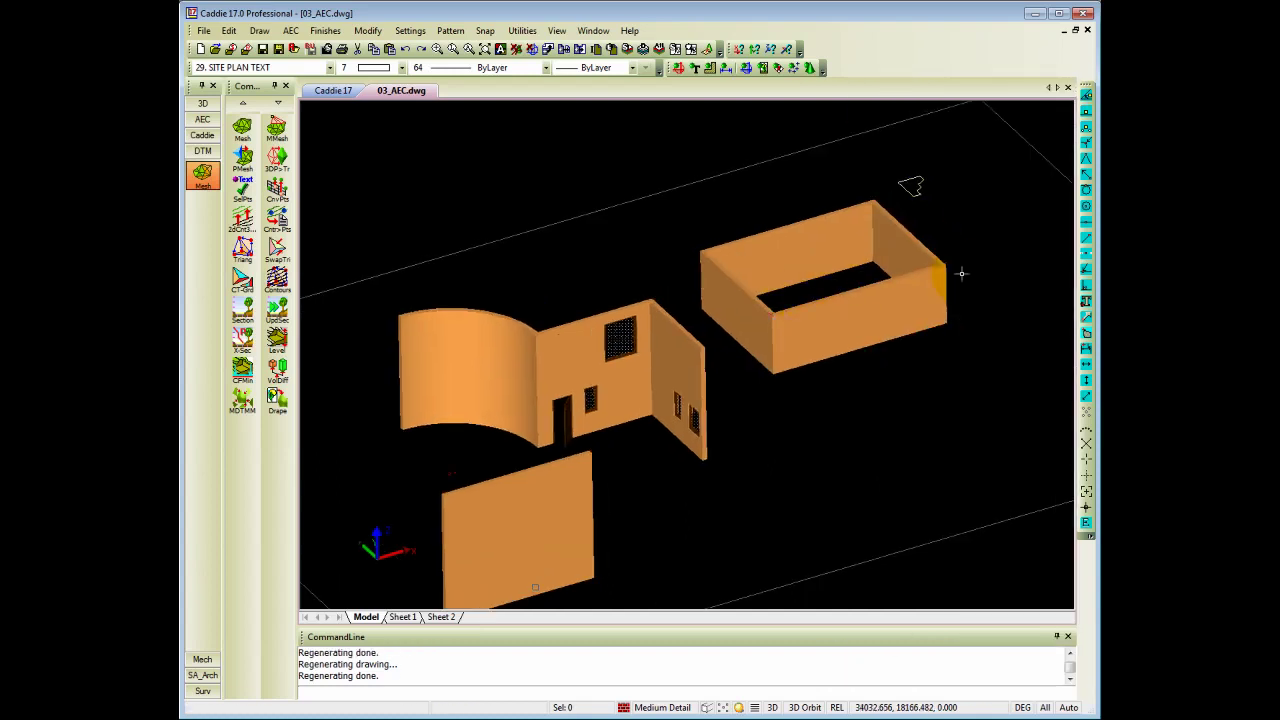
scroll(960, 255, "up", 3)
left_click_drag(829, 305, 826, 328)
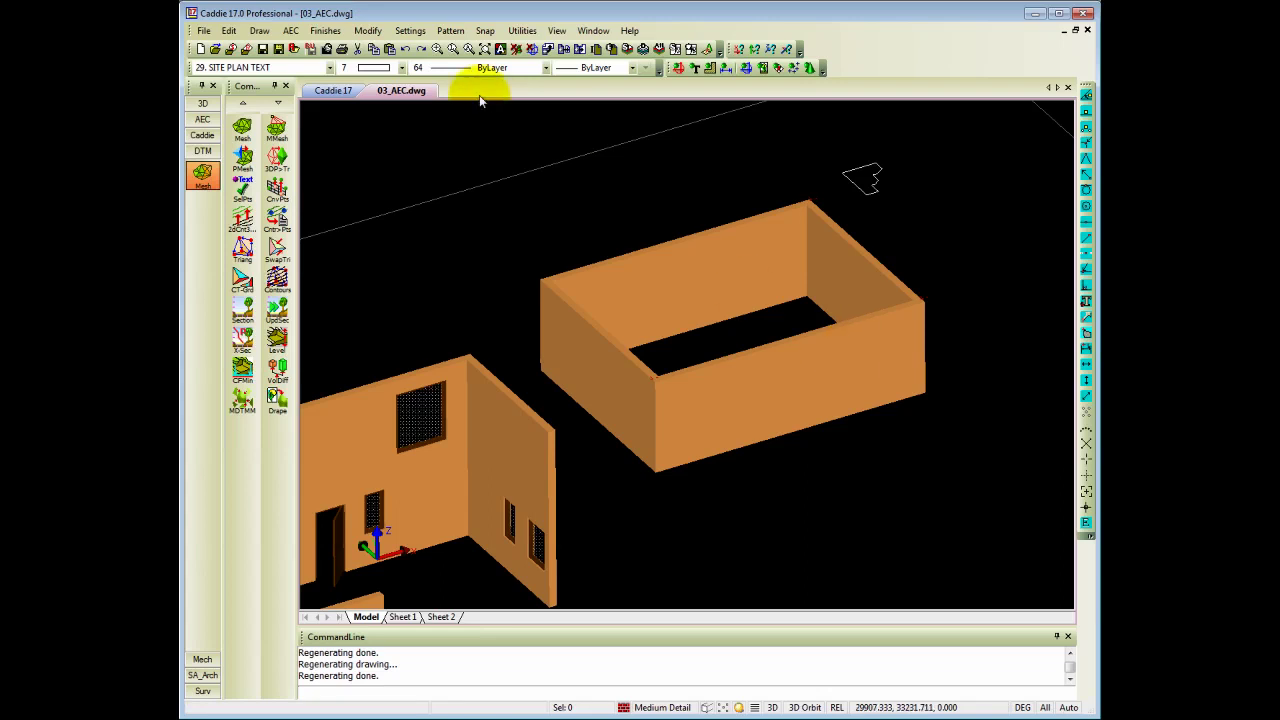
left_click(410, 31)
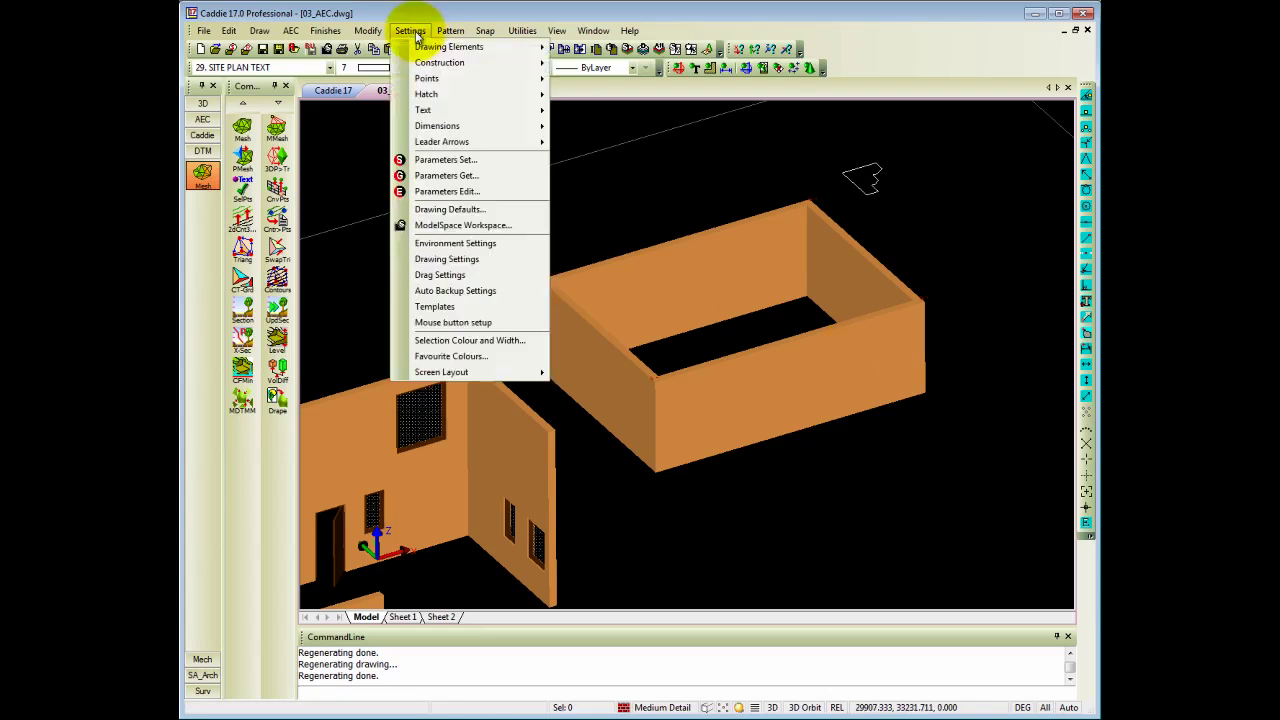
left_click(487, 213)
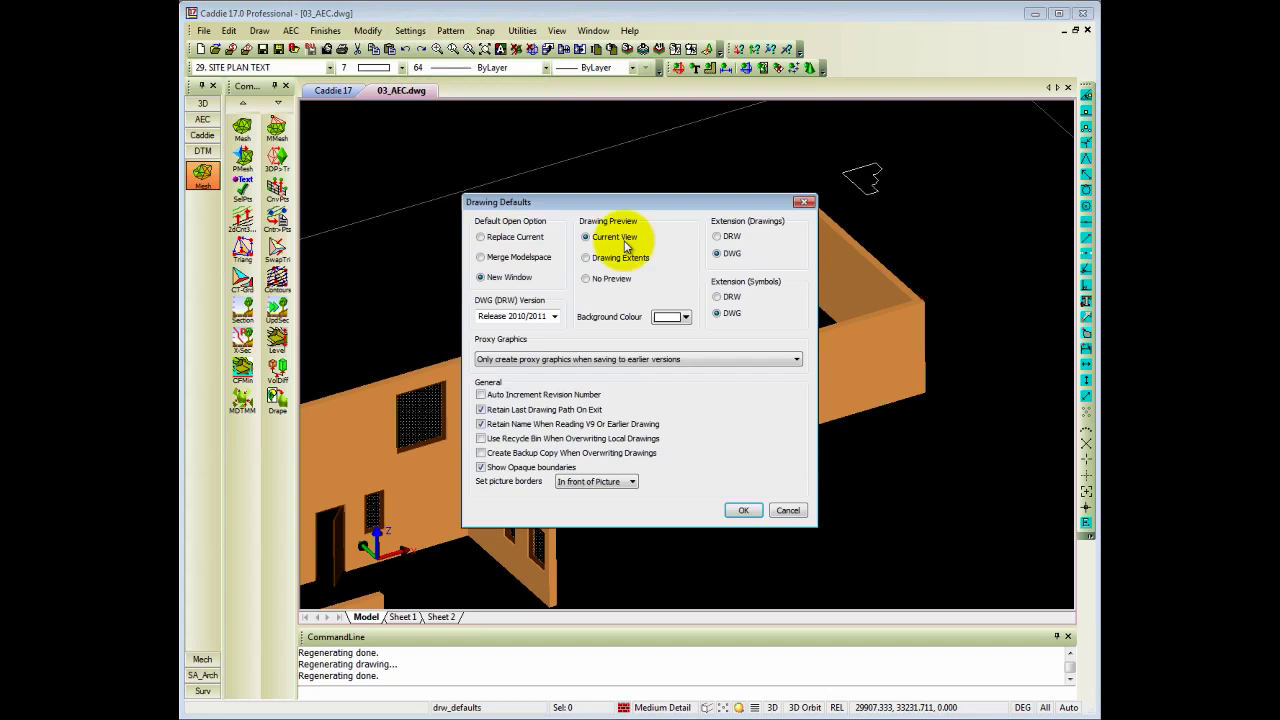
left_click_drag(678, 204, 698, 196)
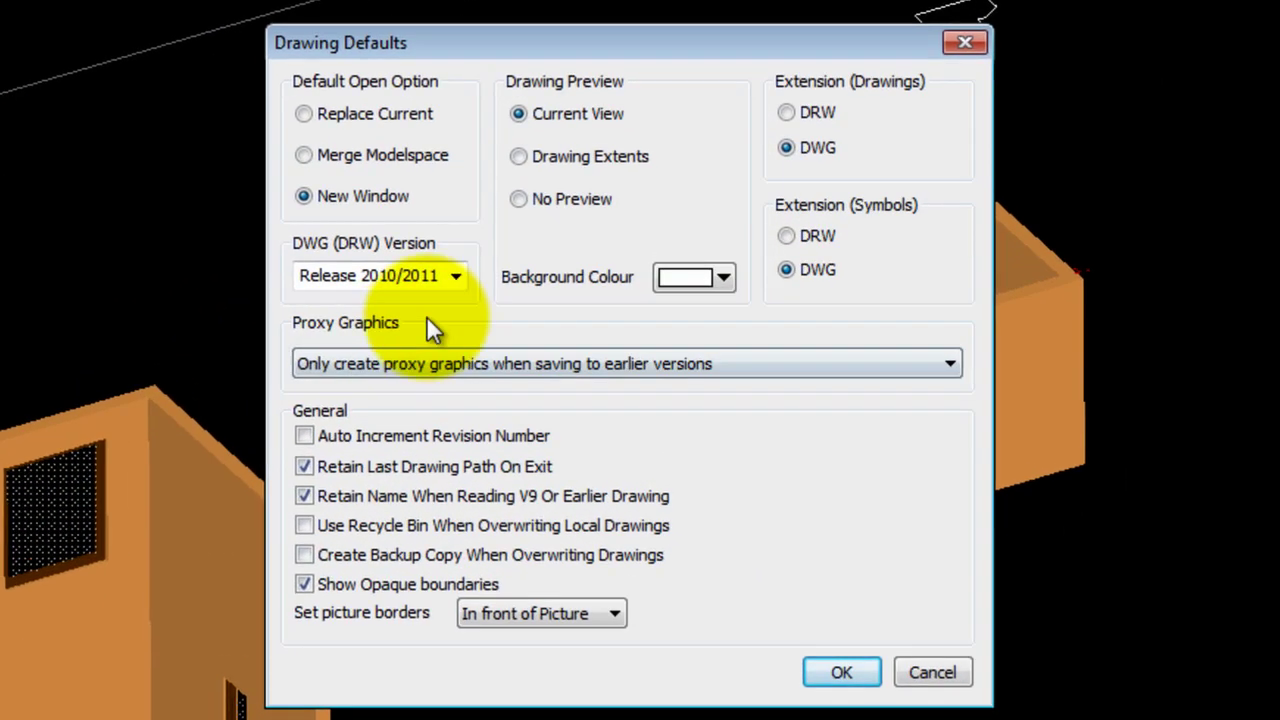
left_click(398, 363)
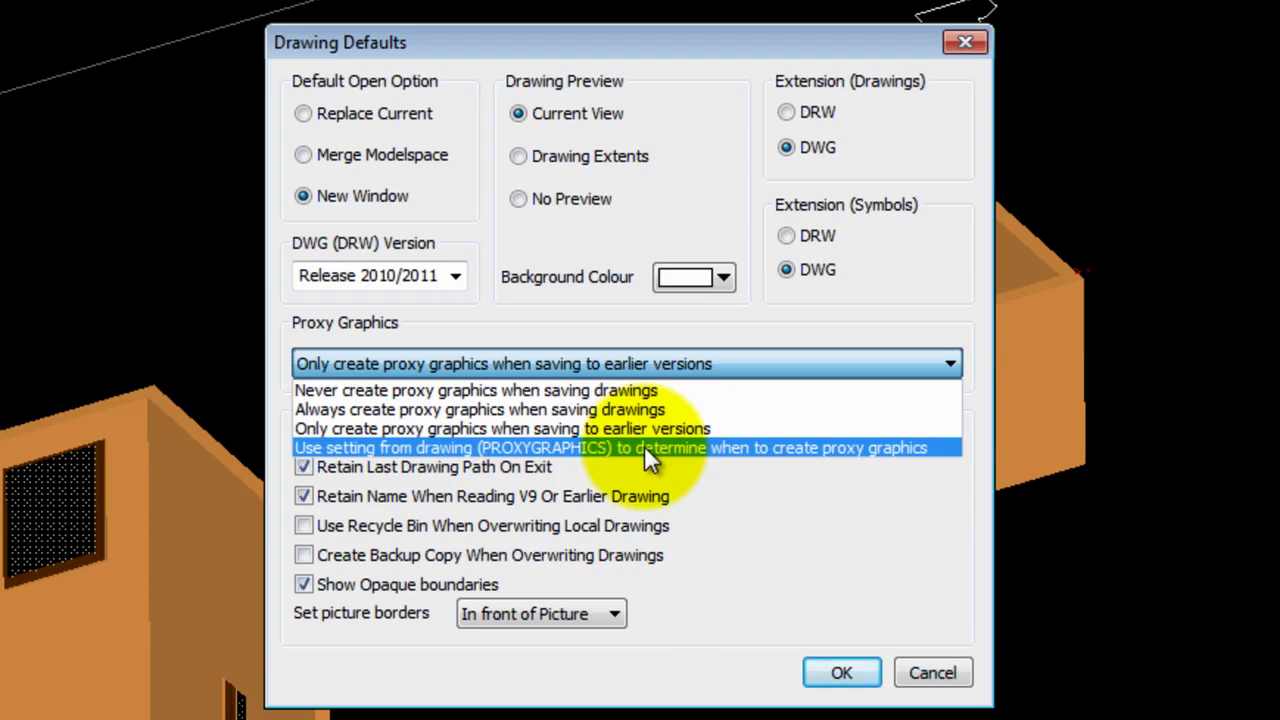
left_click(826, 518)
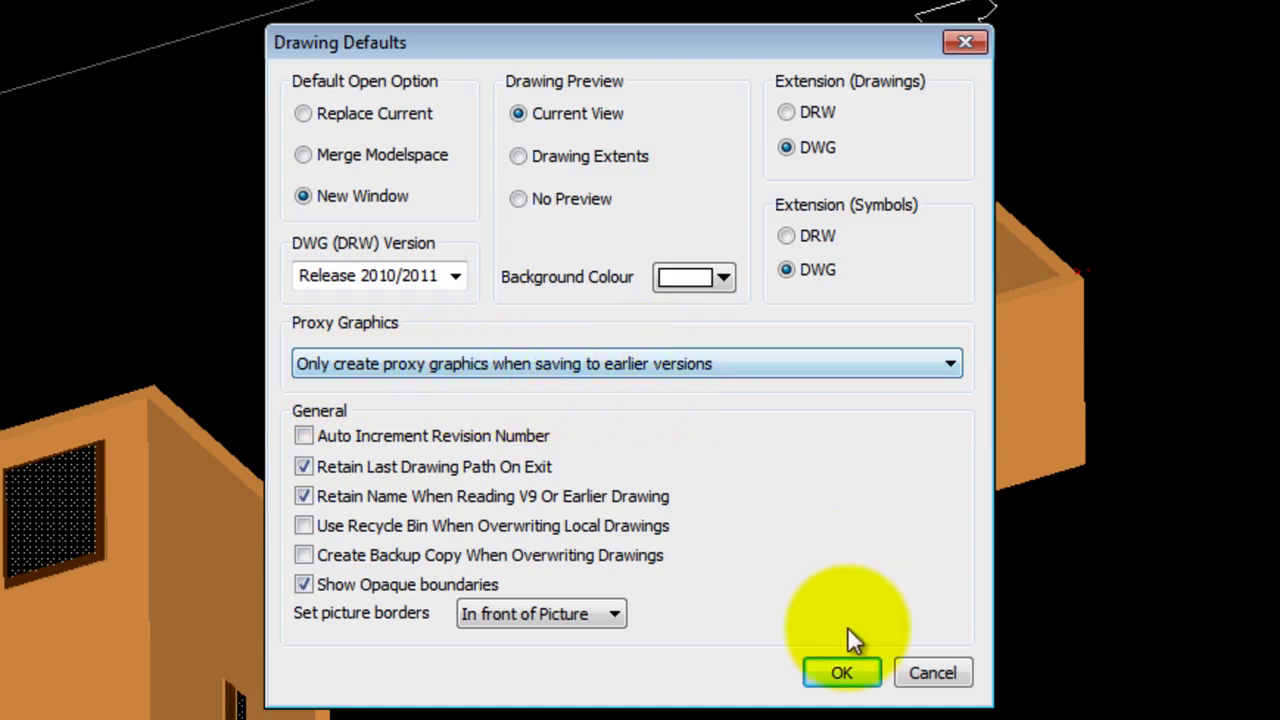
left_click(845, 673)
left_click(843, 673)
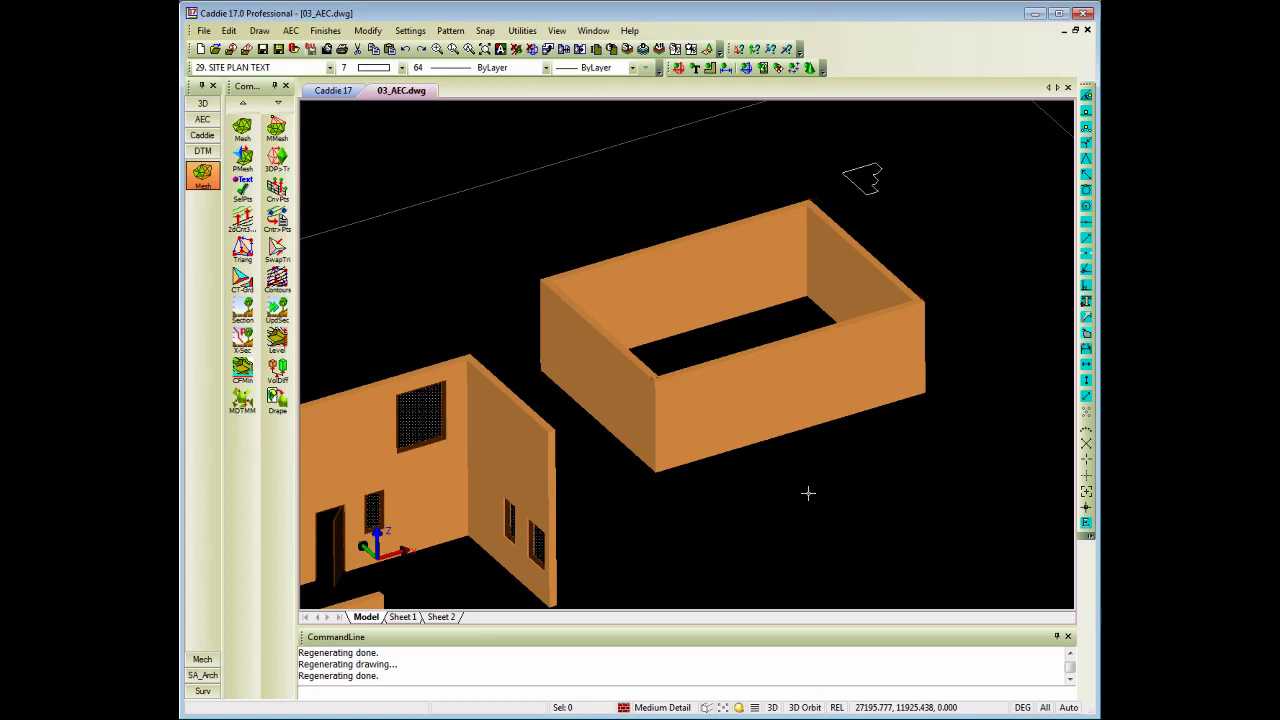
Step: Orbit back to show all walls and bring up File > Save Other's Save Exploded AEC Drawing
left_click_drag(773, 406, 766, 340)
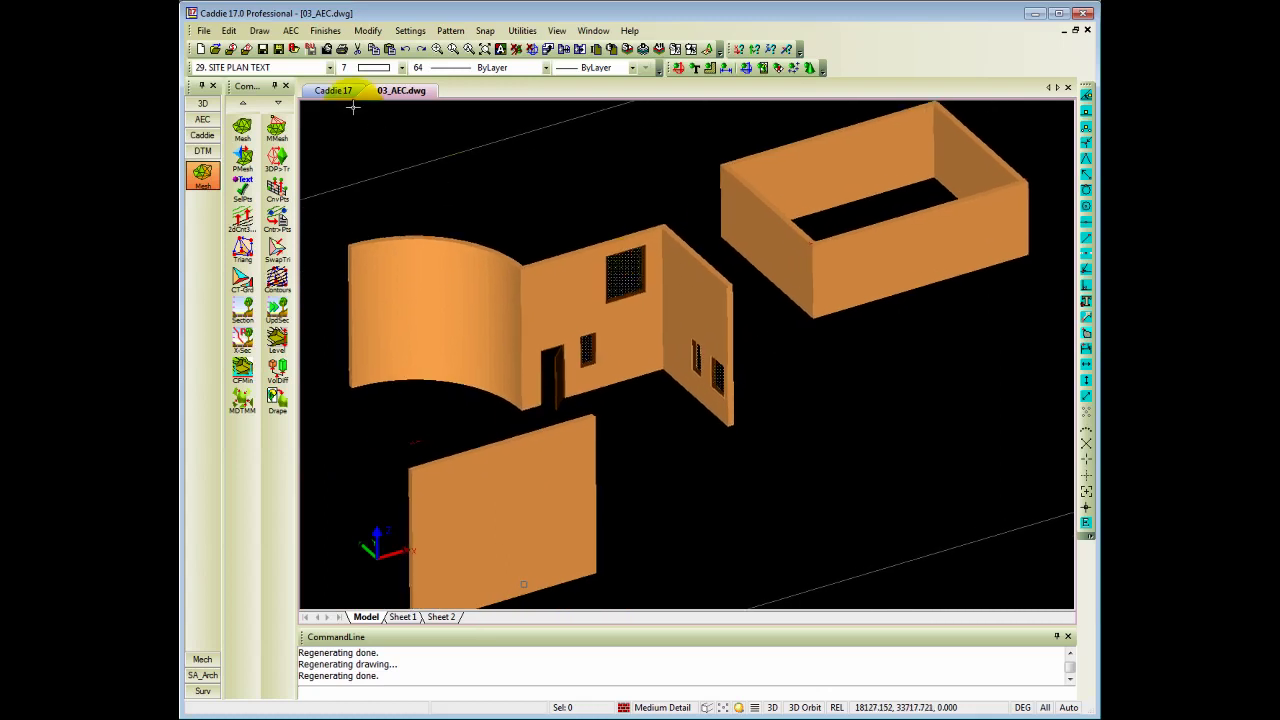
left_click(203, 31)
mouse_move(256, 178)
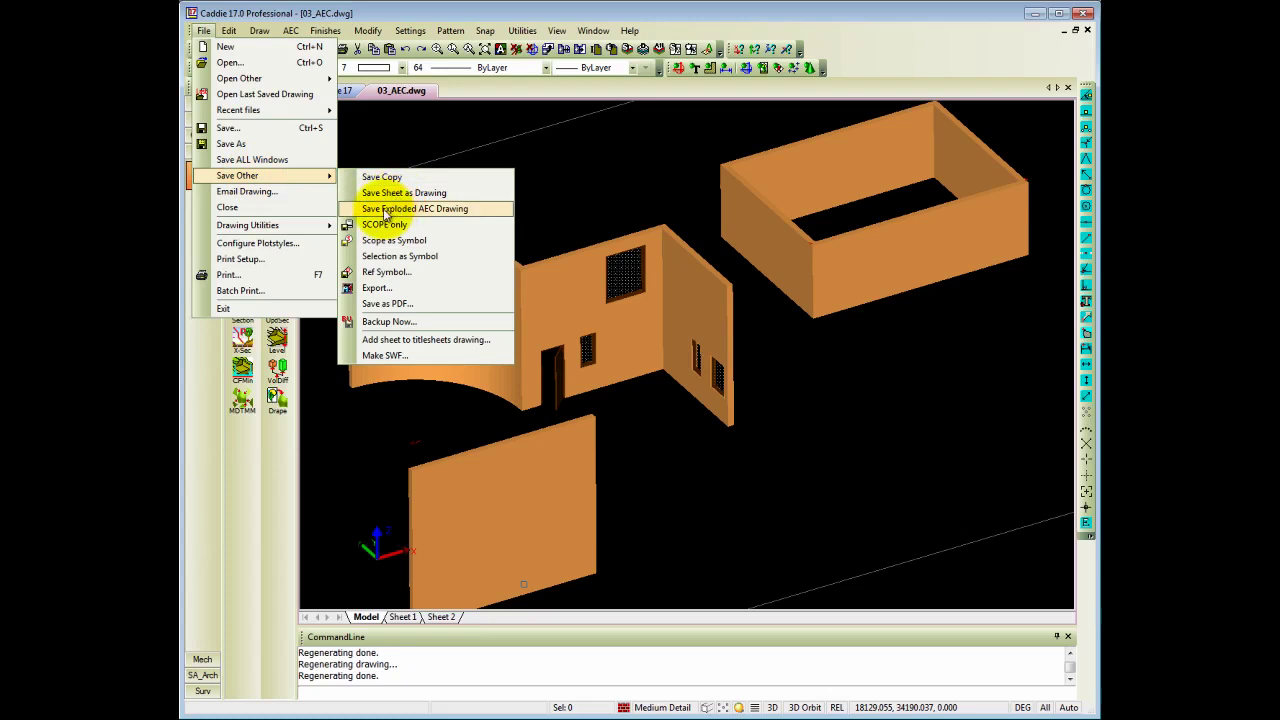
Step: Save the model as an exploded AEC drawing to exploded.dwg, replacing the existing file
left_click(430, 209)
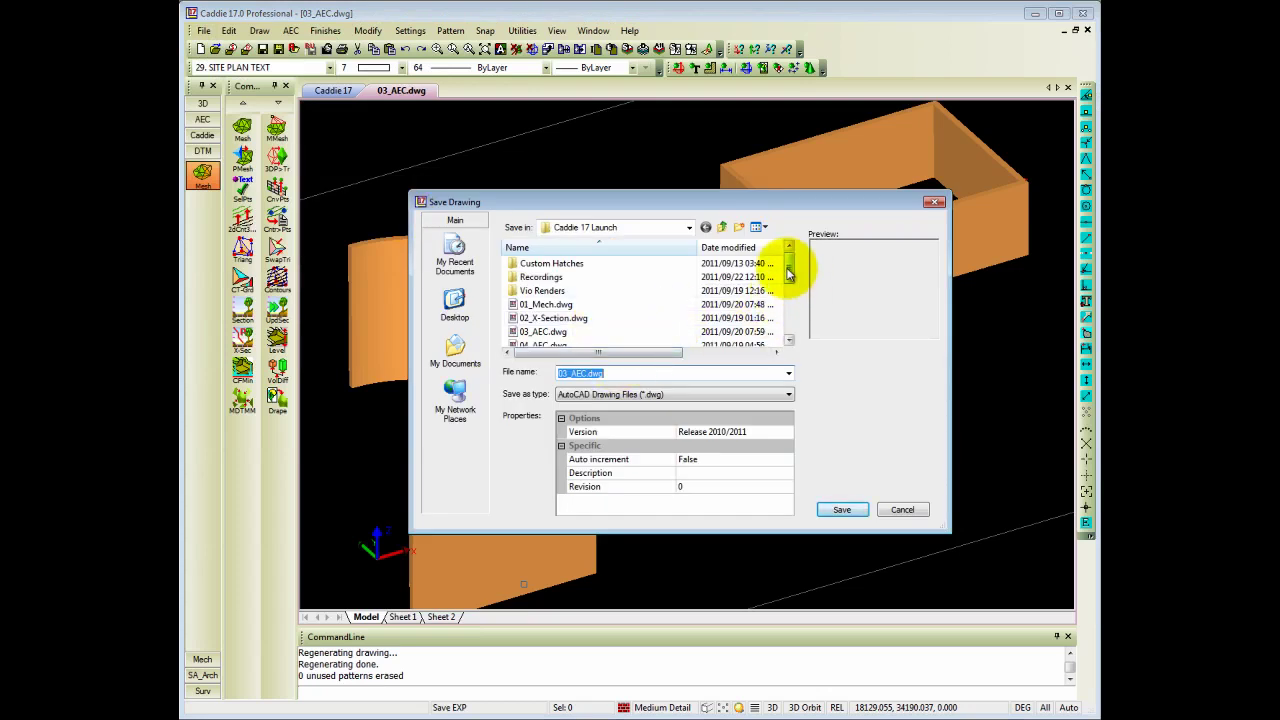
left_click_drag(790, 264, 789, 322)
left_click(535, 318)
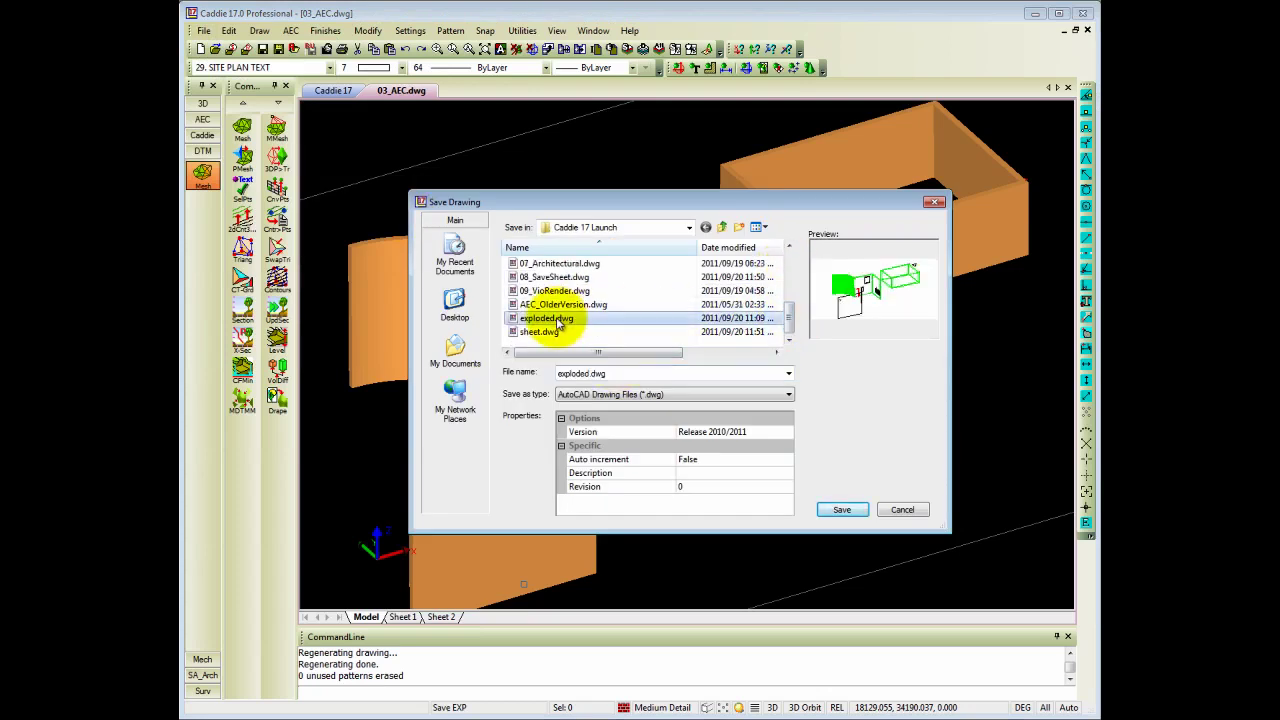
left_click(845, 510)
left_click(827, 374)
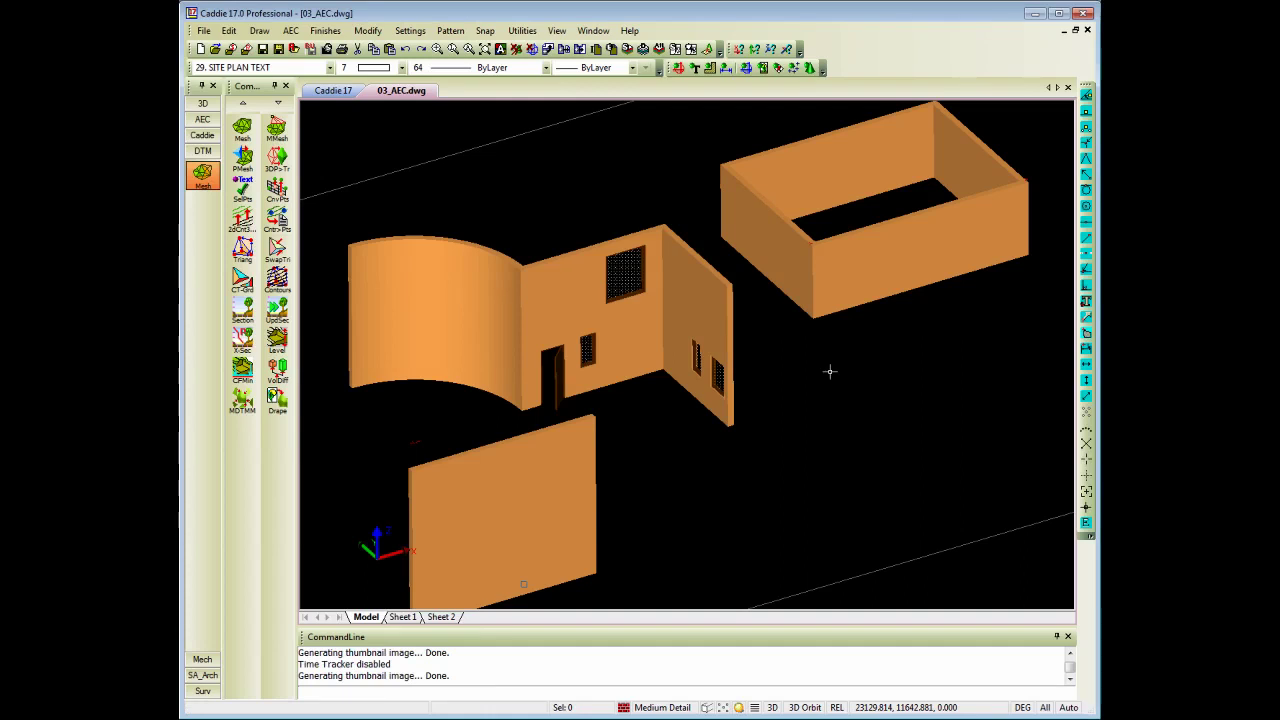
Step: Close 03_AEC.dwg and open exploded.dwg
left_click(1068, 89)
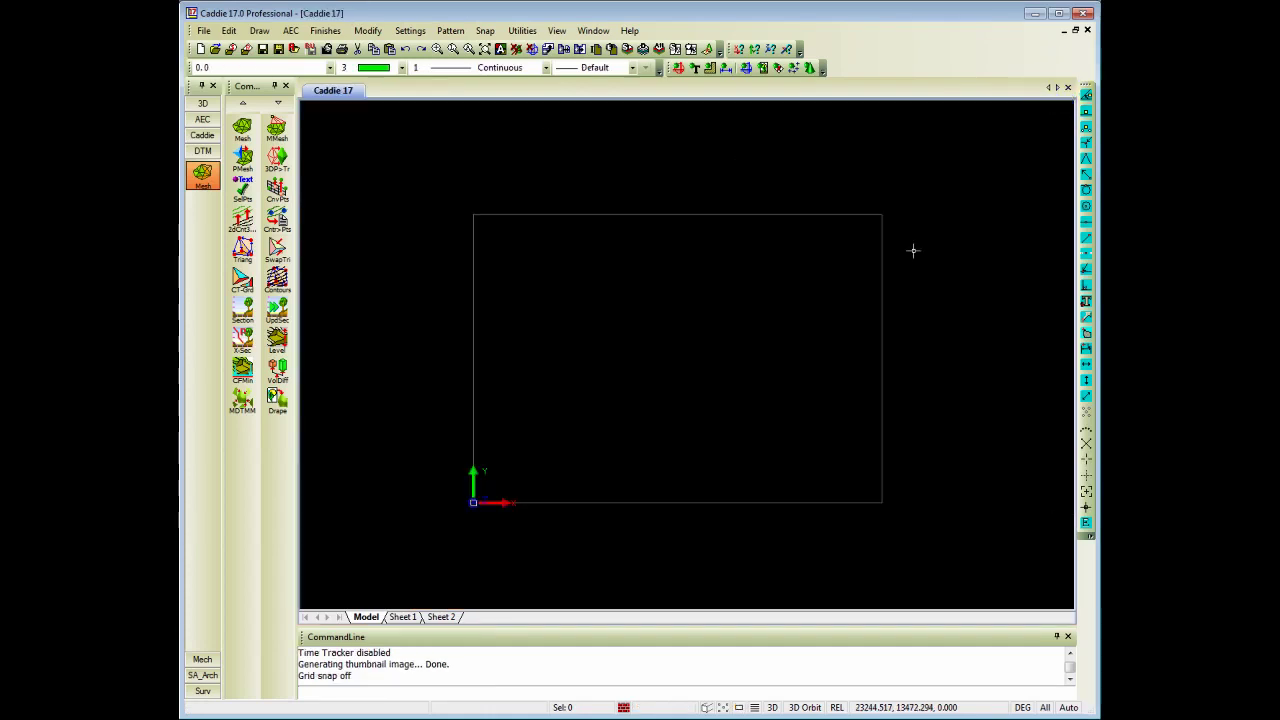
left_click(215, 50)
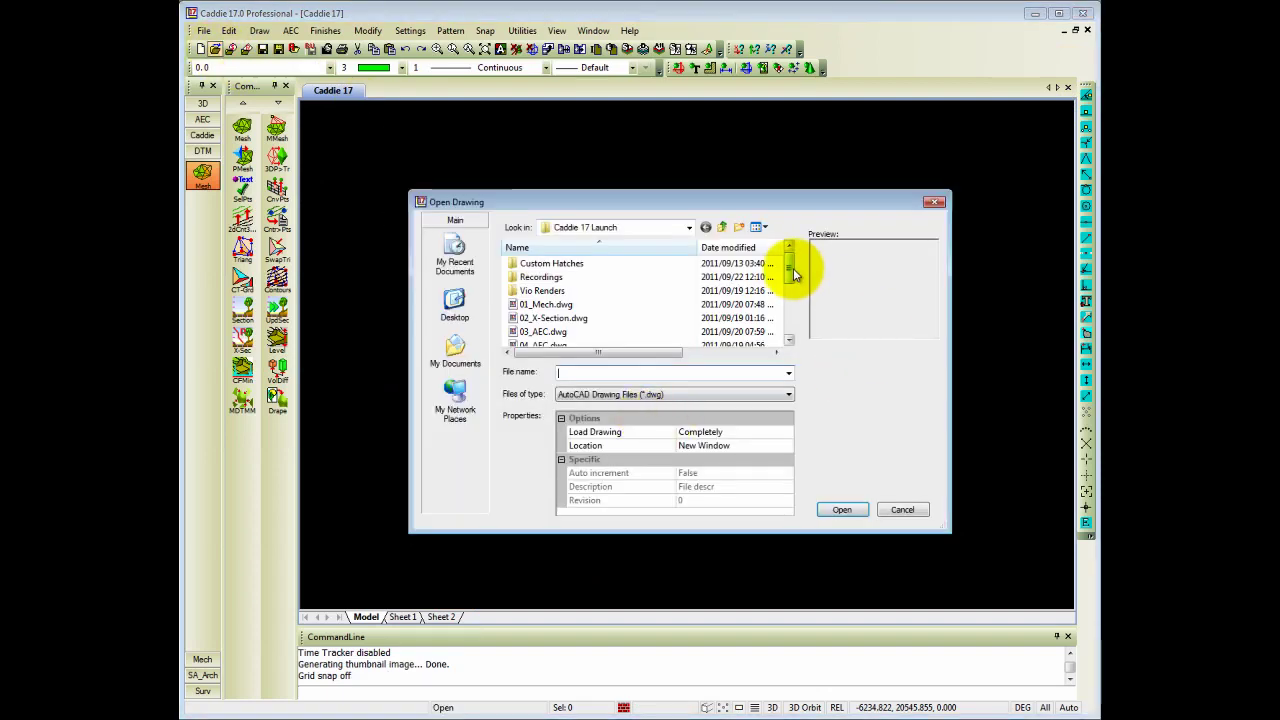
left_click_drag(795, 262, 799, 330)
left_click(540, 318)
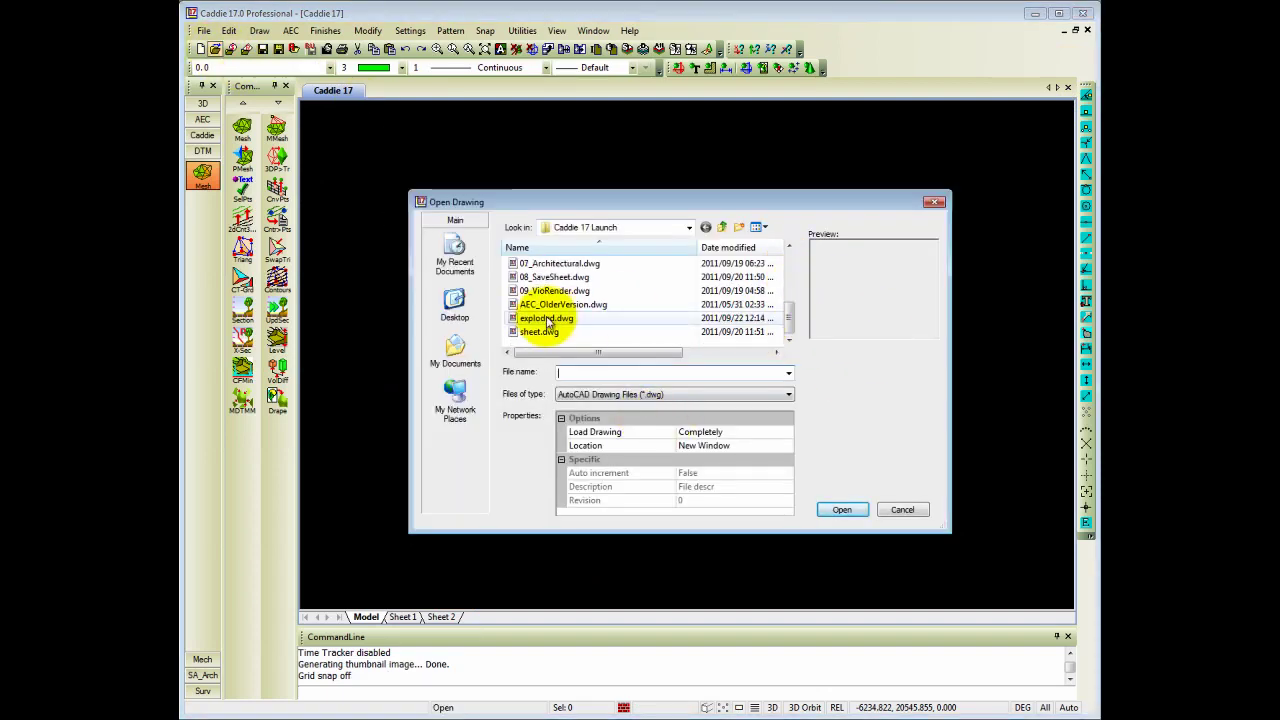
left_click(845, 509)
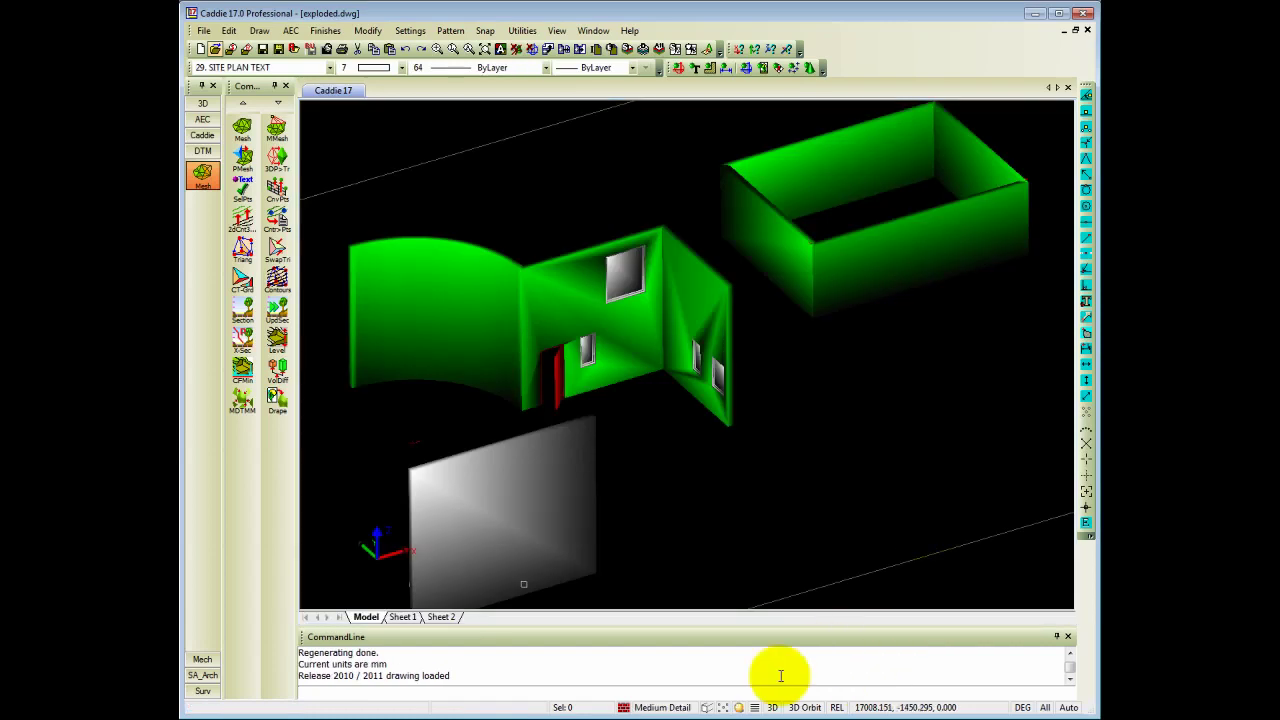
Step: Switch the shade mode to Flat shaded and pan and zoom in on the walls
left_click(740, 708)
left_click(760, 648)
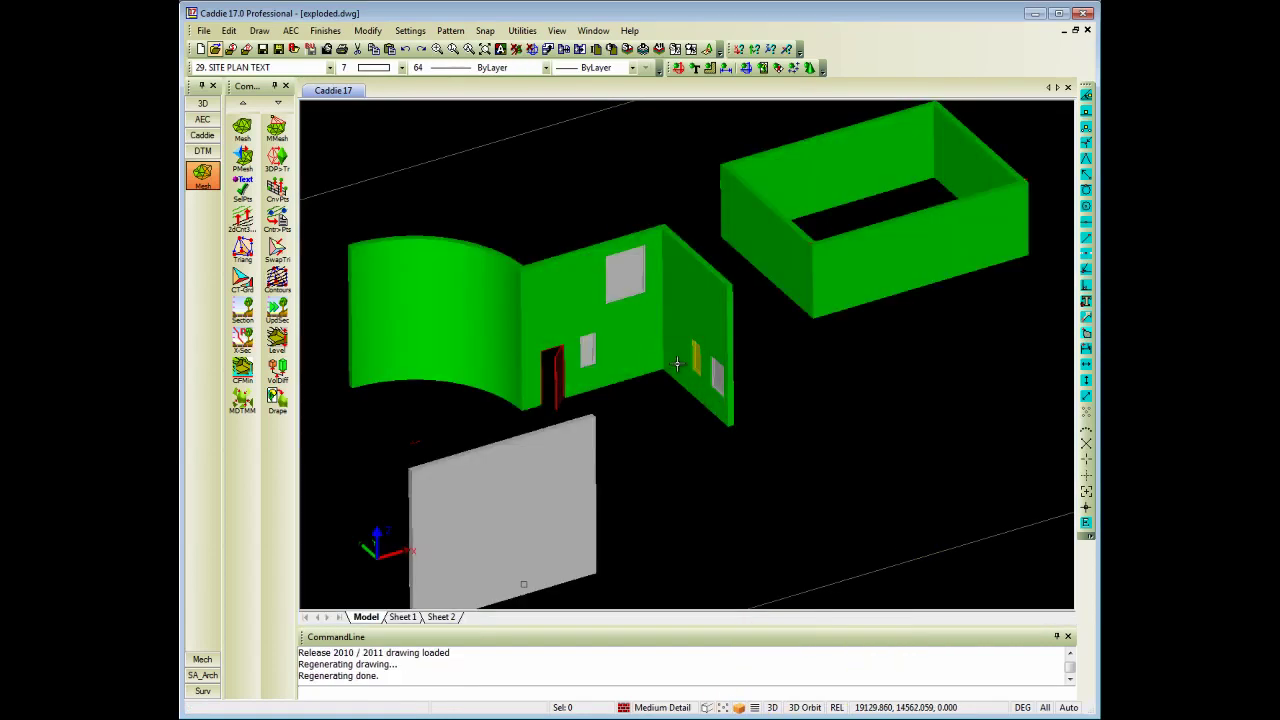
middle_click_drag(678, 360, 716, 372)
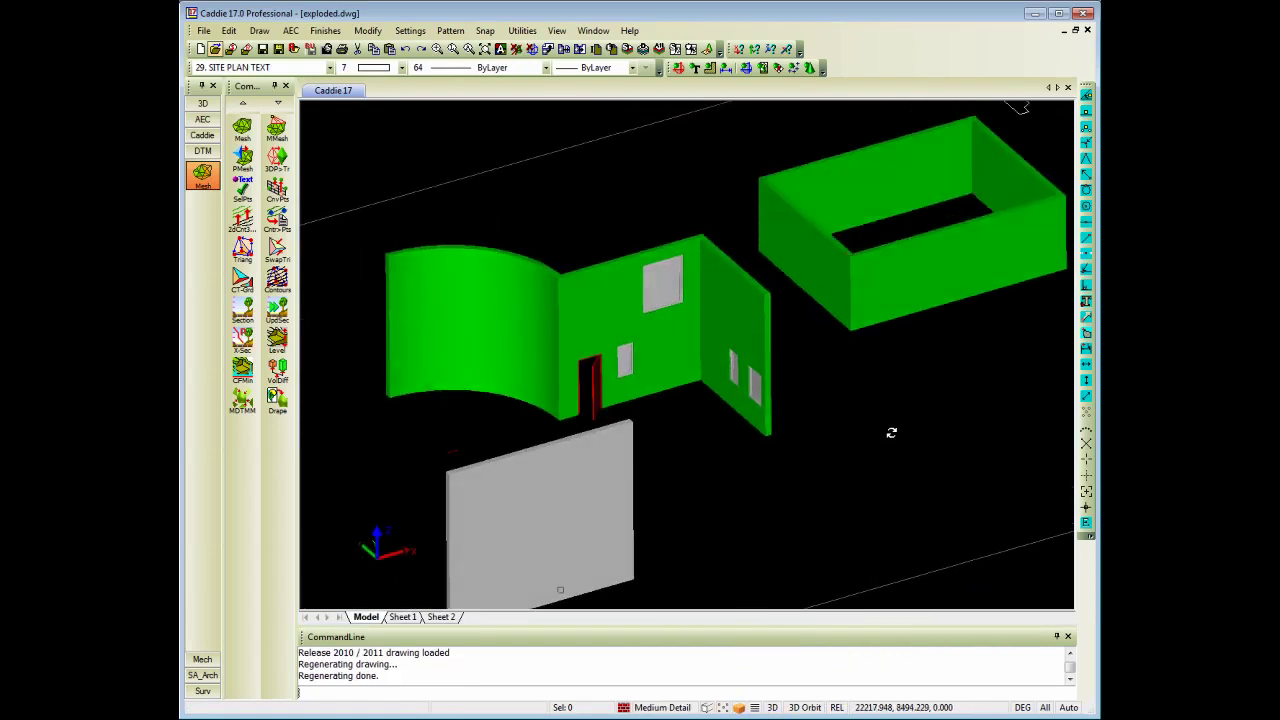
scroll(645, 325, "up", 3)
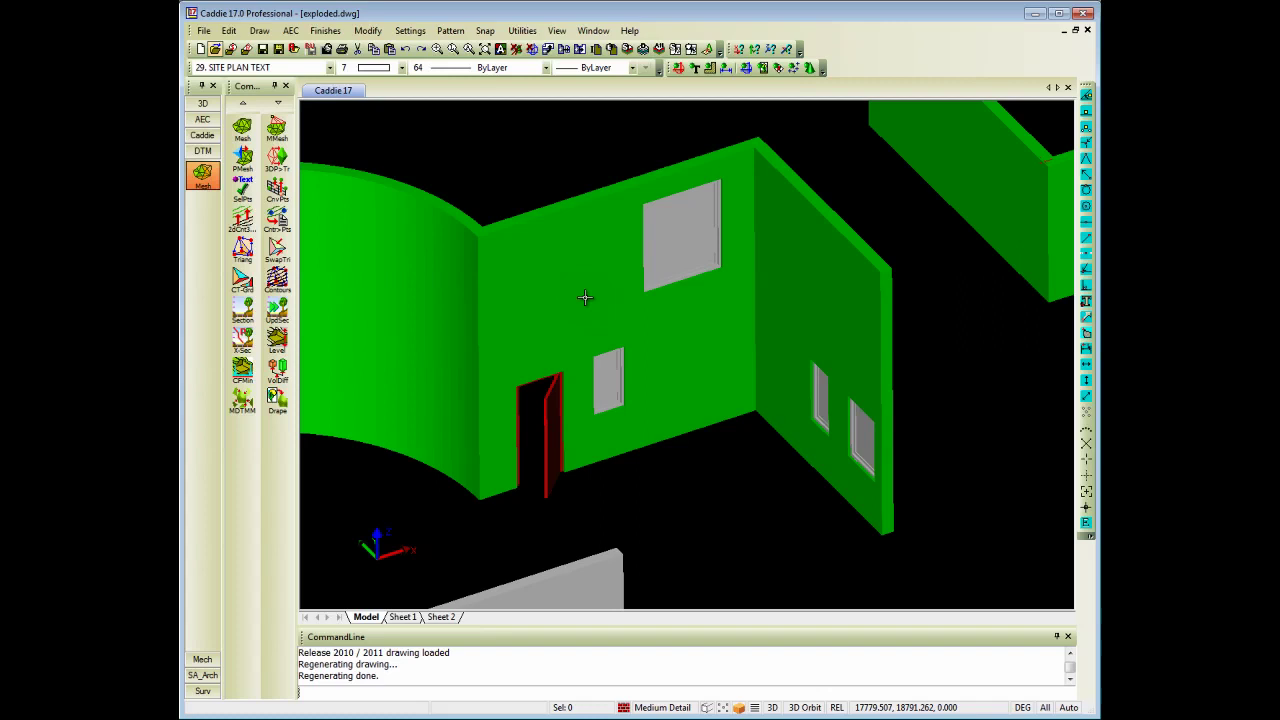
Step: Explode the back wall, window and door with Explode multiple, then select the resulting wall mesh
left_click(648, 368)
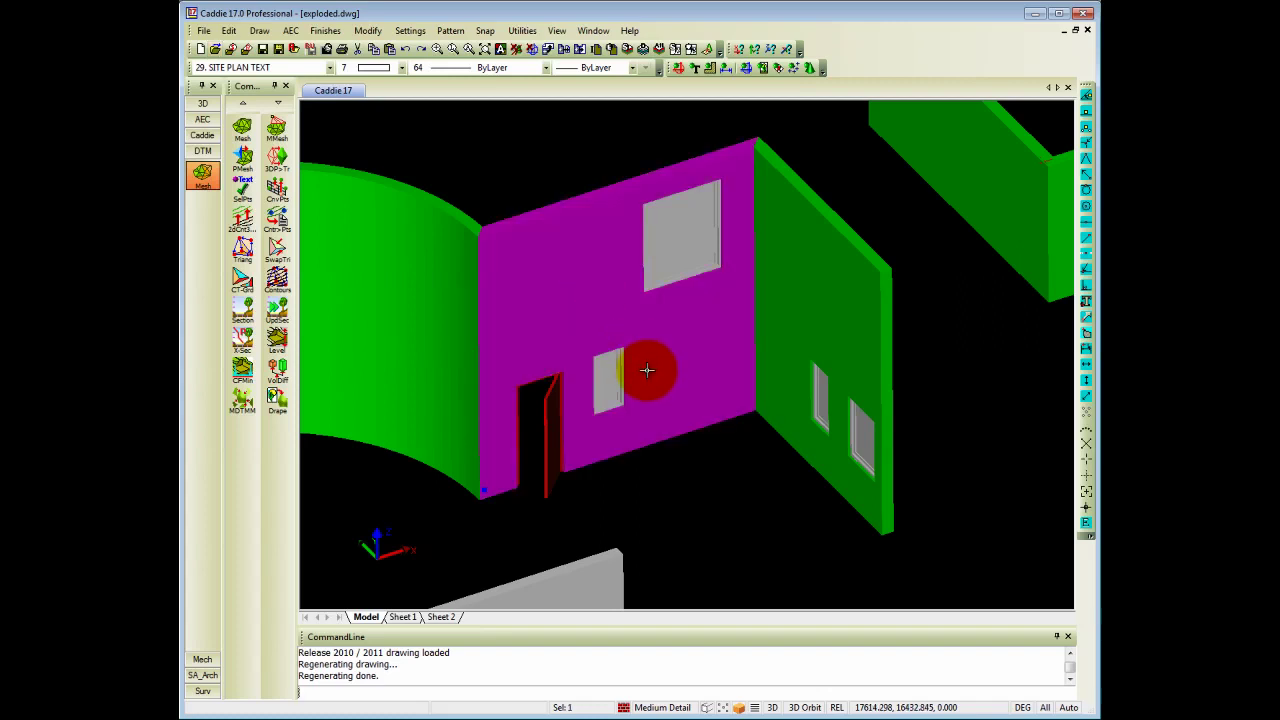
left_click(608, 378)
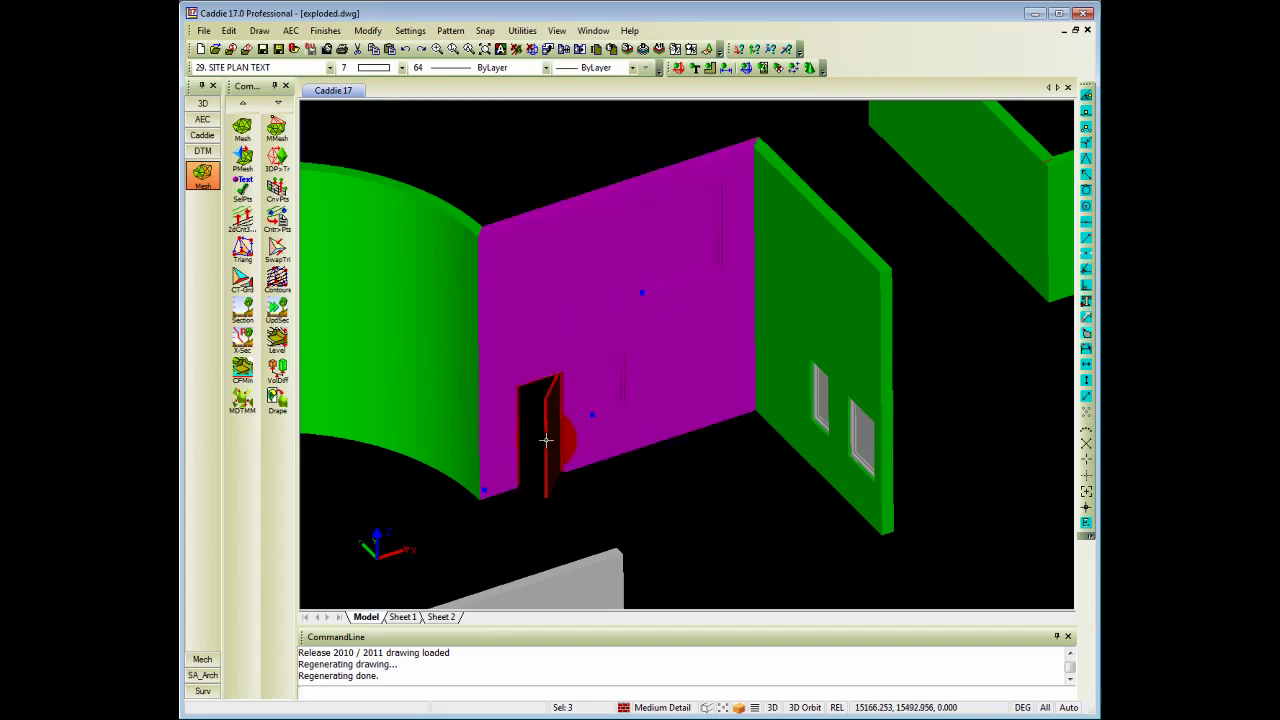
left_click(548, 440)
right_click(618, 206)
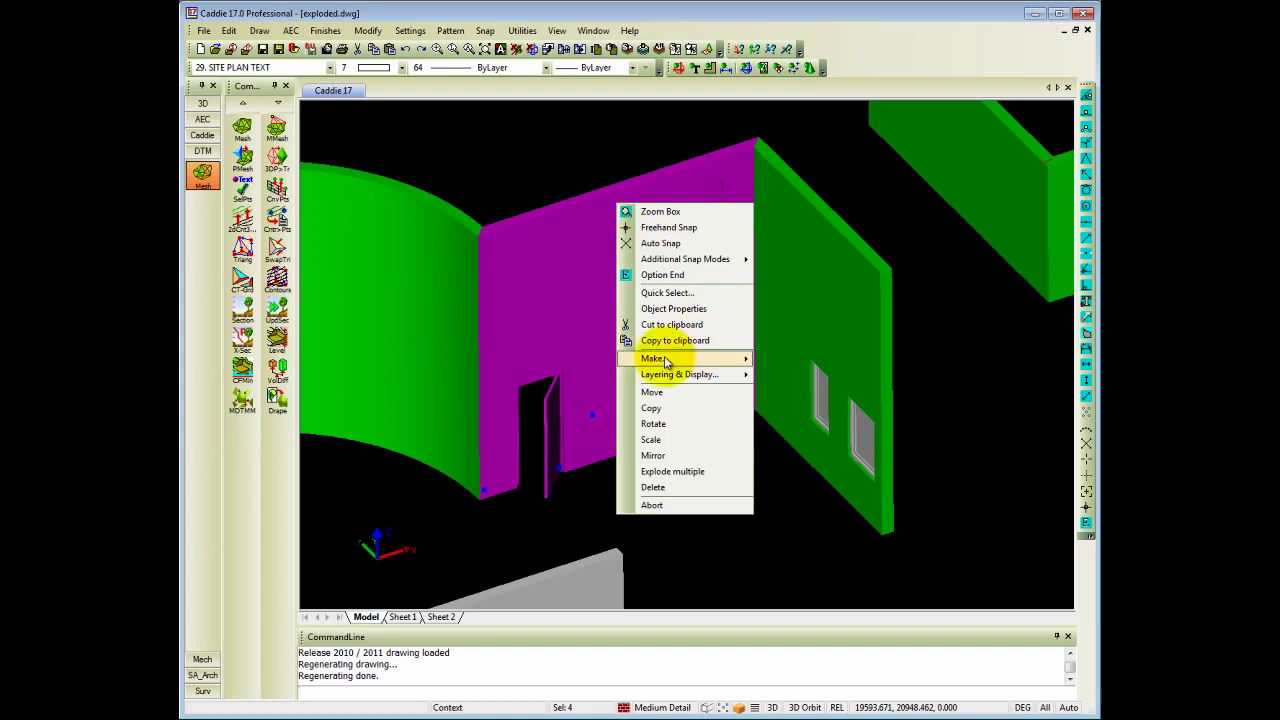
left_click(676, 474)
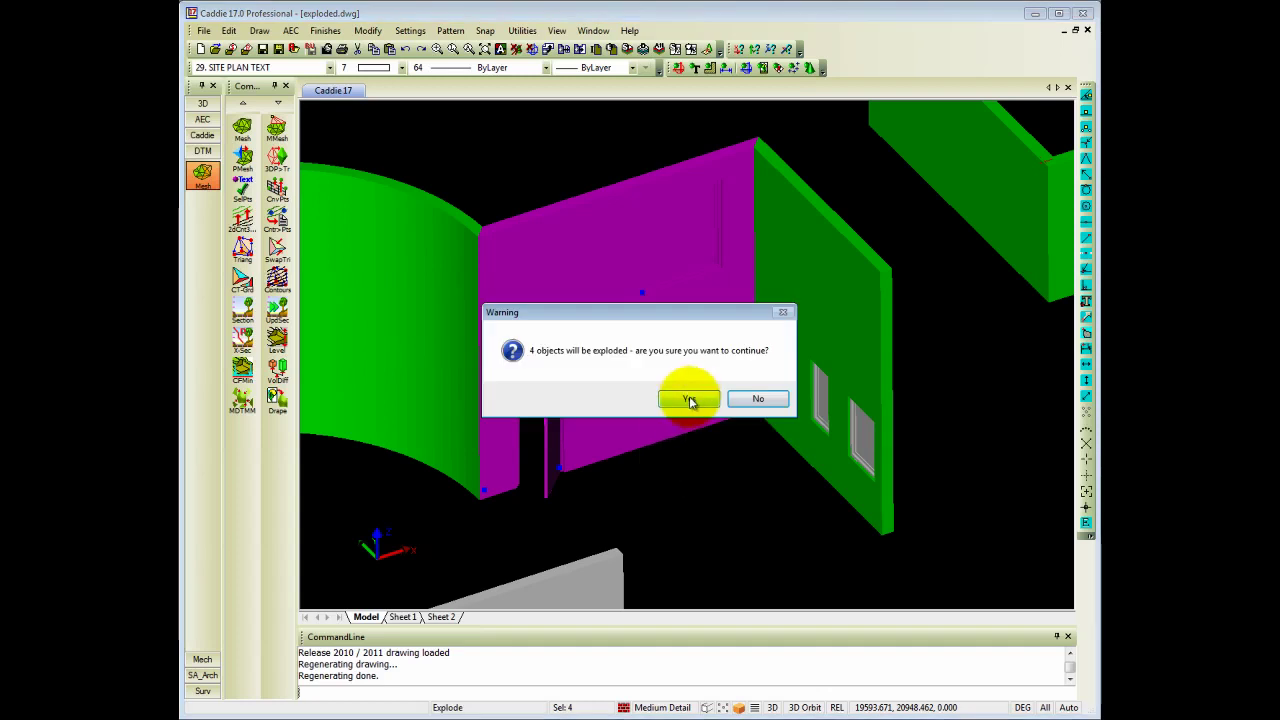
left_click(688, 398)
left_click(557, 300)
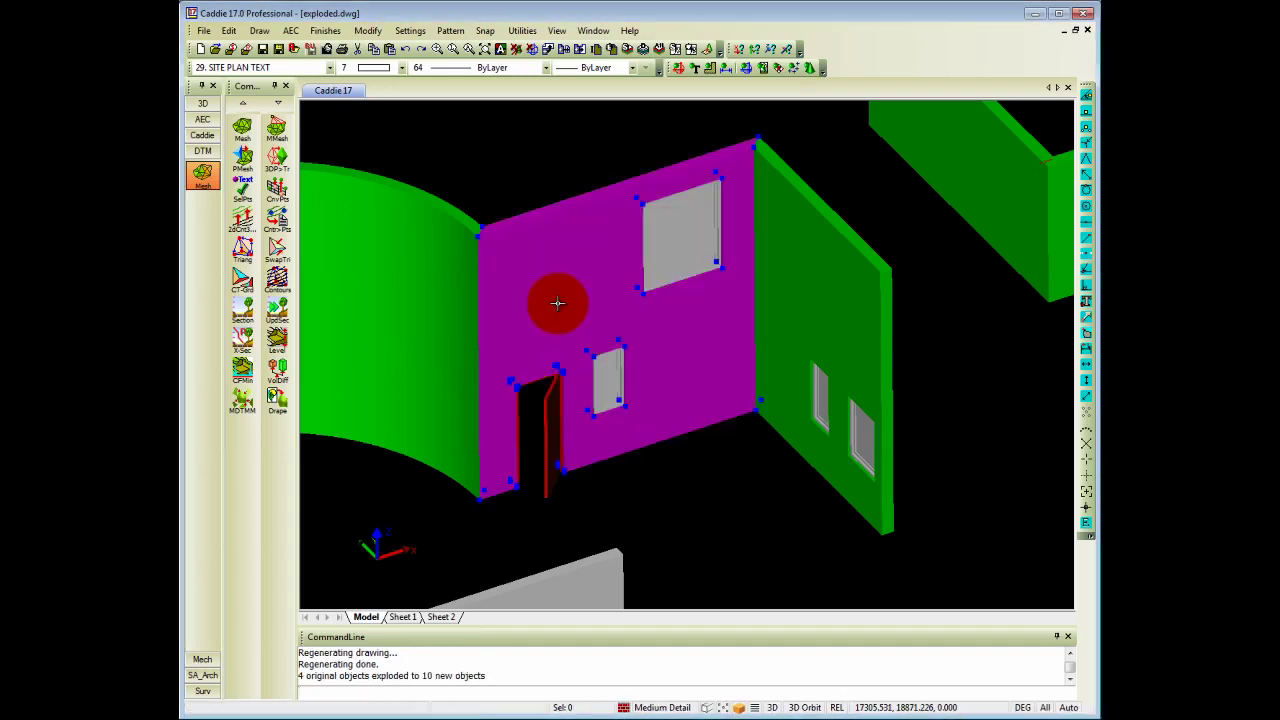
right_click(678, 236)
left_click(730, 344)
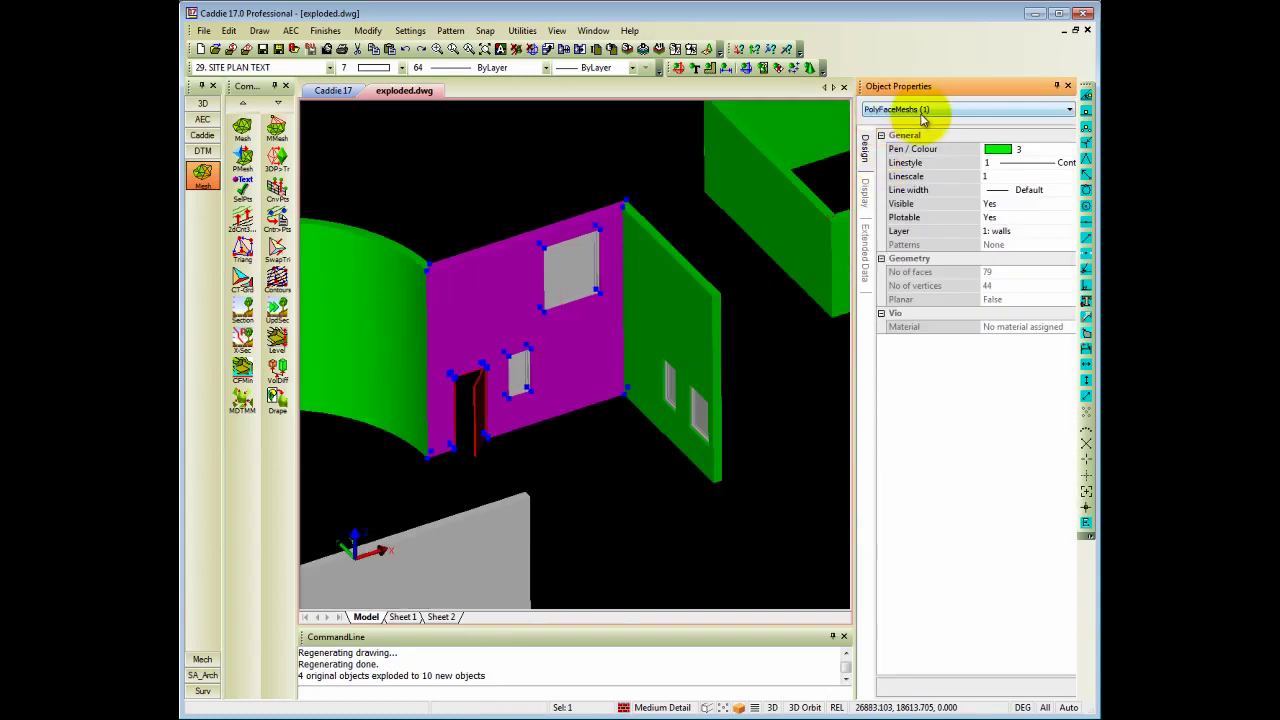
scroll(571, 286, "up", 5)
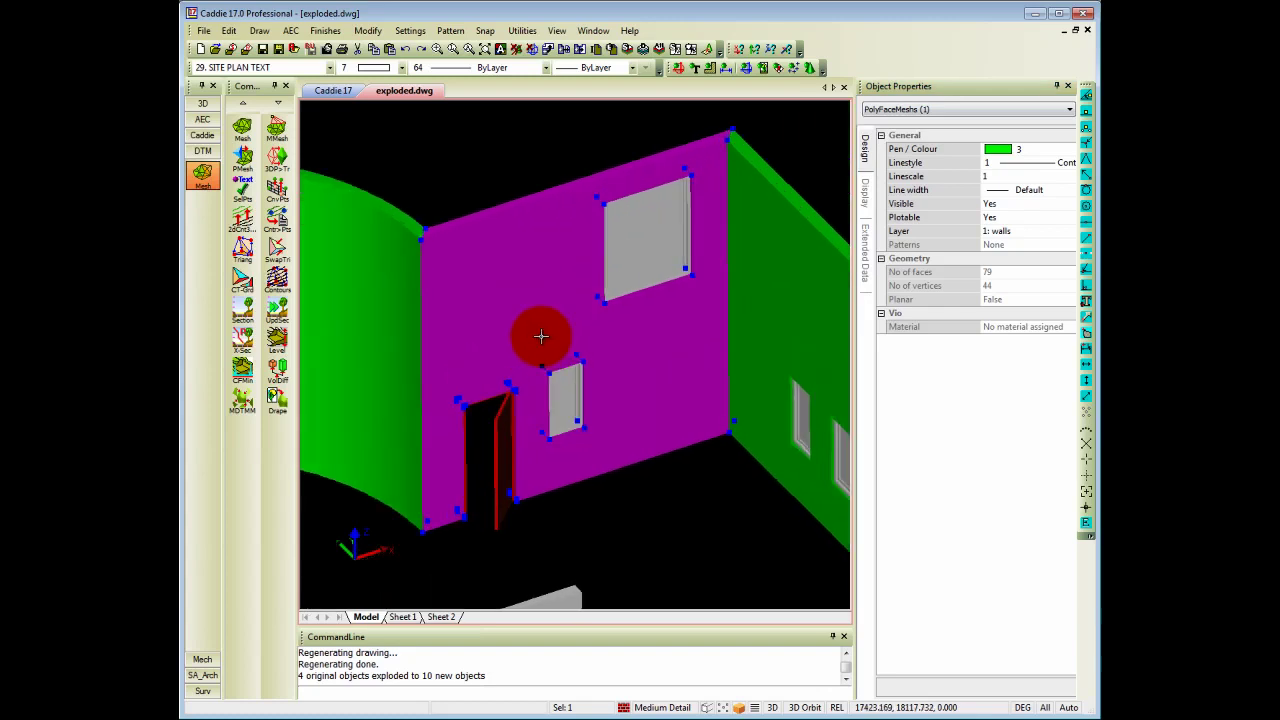
middle_click_drag(613, 360, 537, 363)
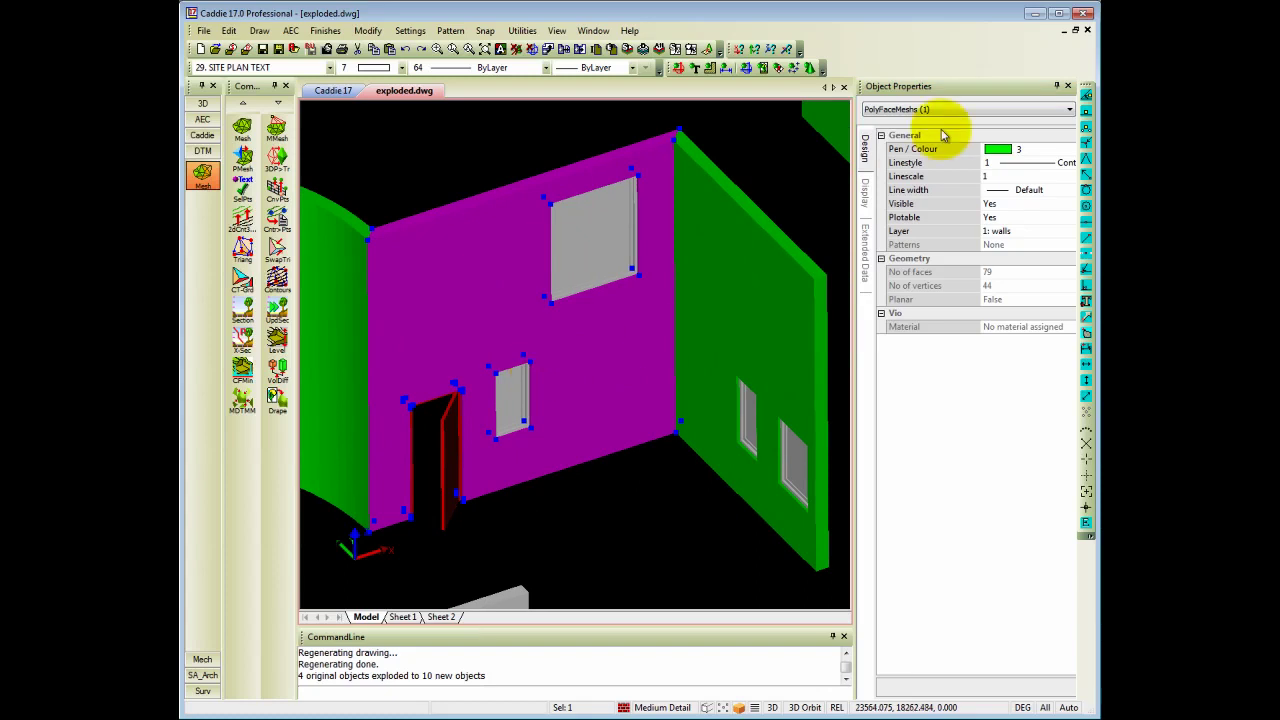
left_click(1068, 87)
left_click(757, 421)
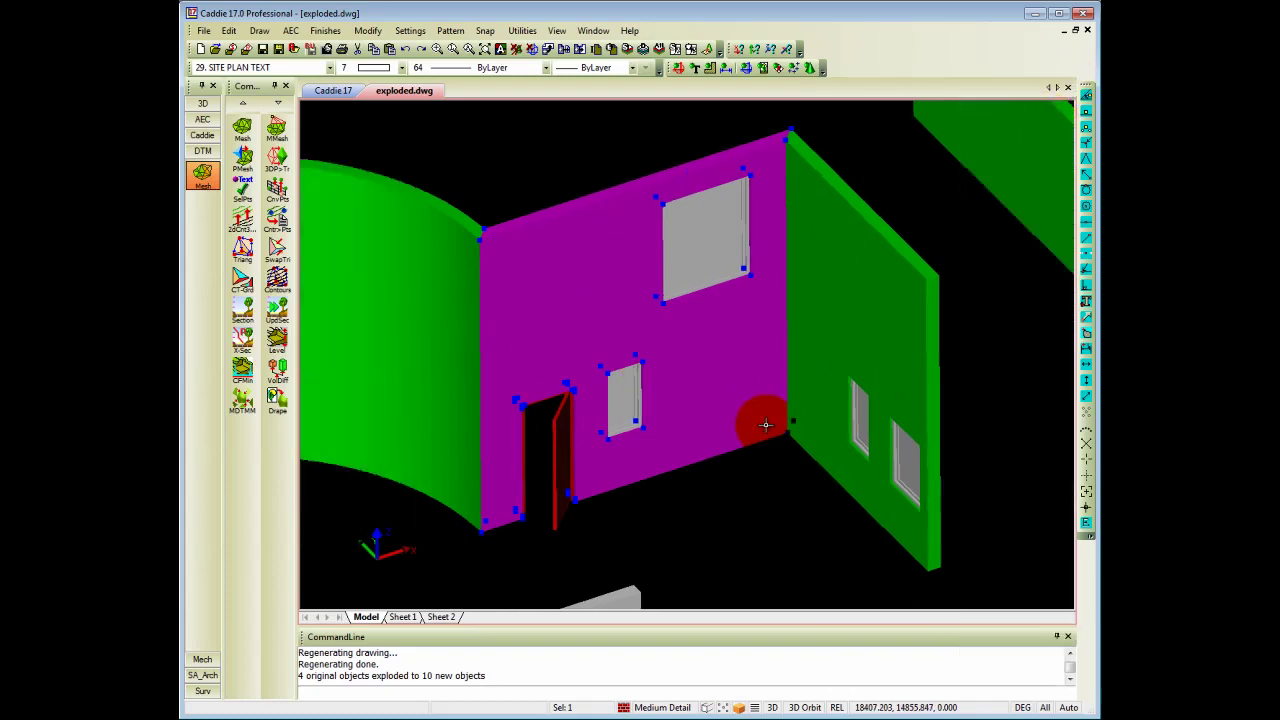